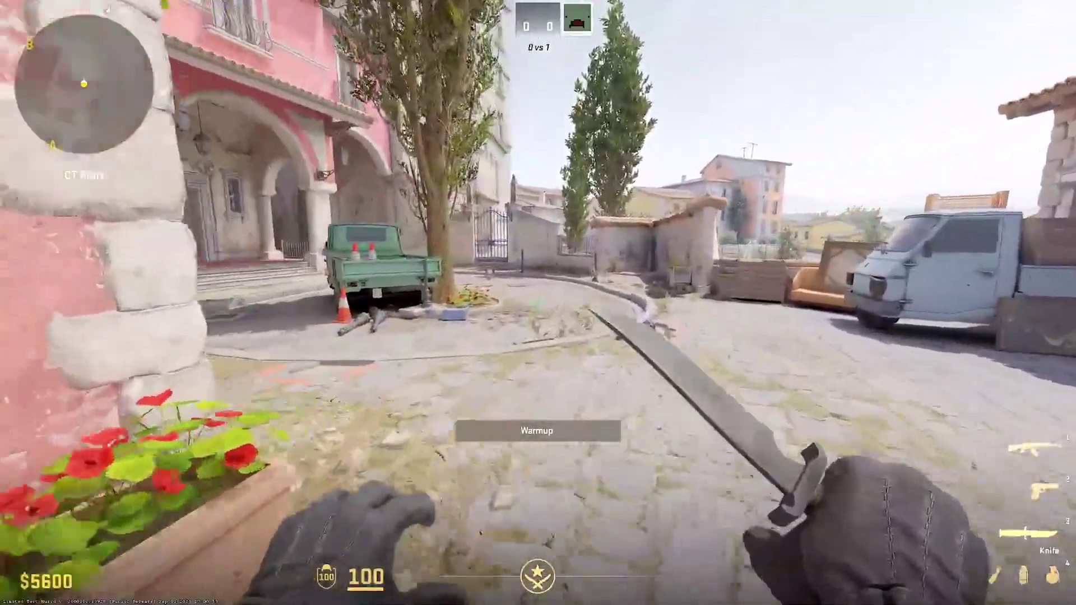
Switch from the knife to the Molotov in the CS2 warmup on Inferno.
key("4")
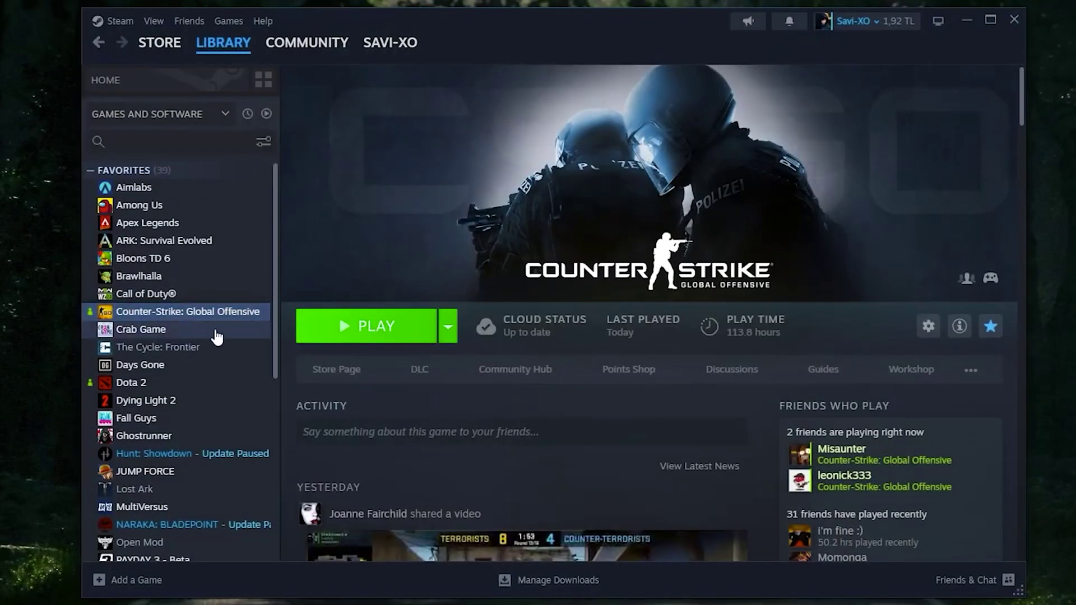
Delete Counter-Strike's in-game overlay data in Properties and view its Installed Files settings.
right_click(221, 321)
left_click(252, 426)
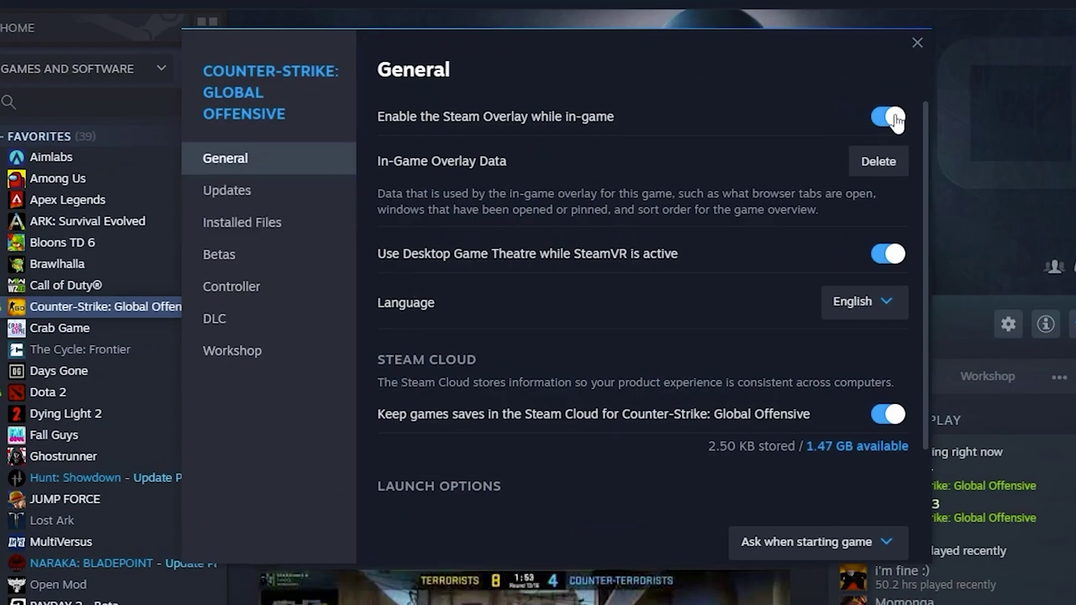
left_click(878, 162)
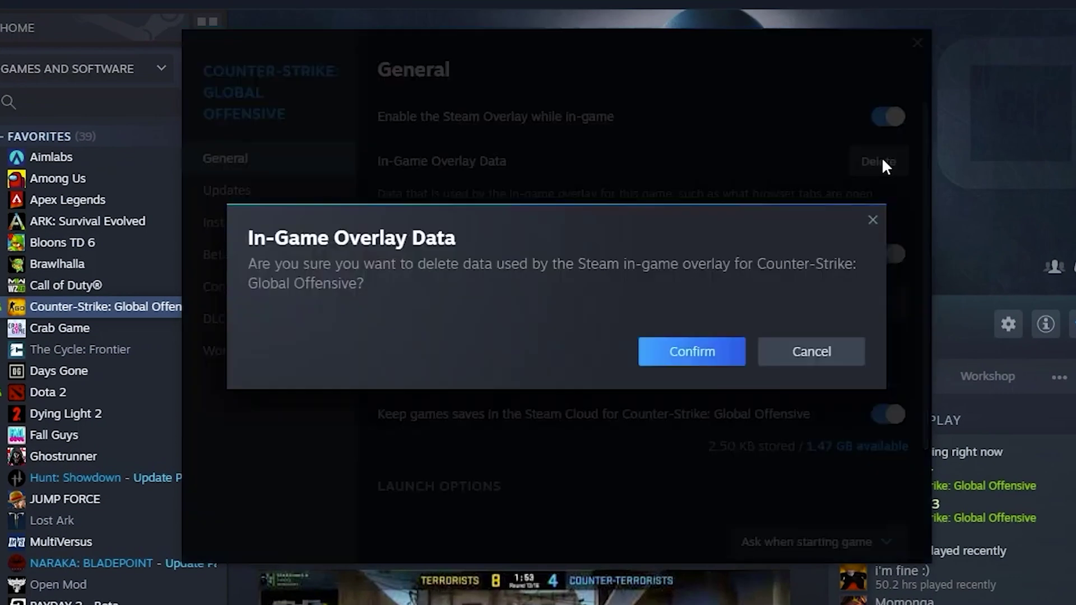
left_click(698, 357)
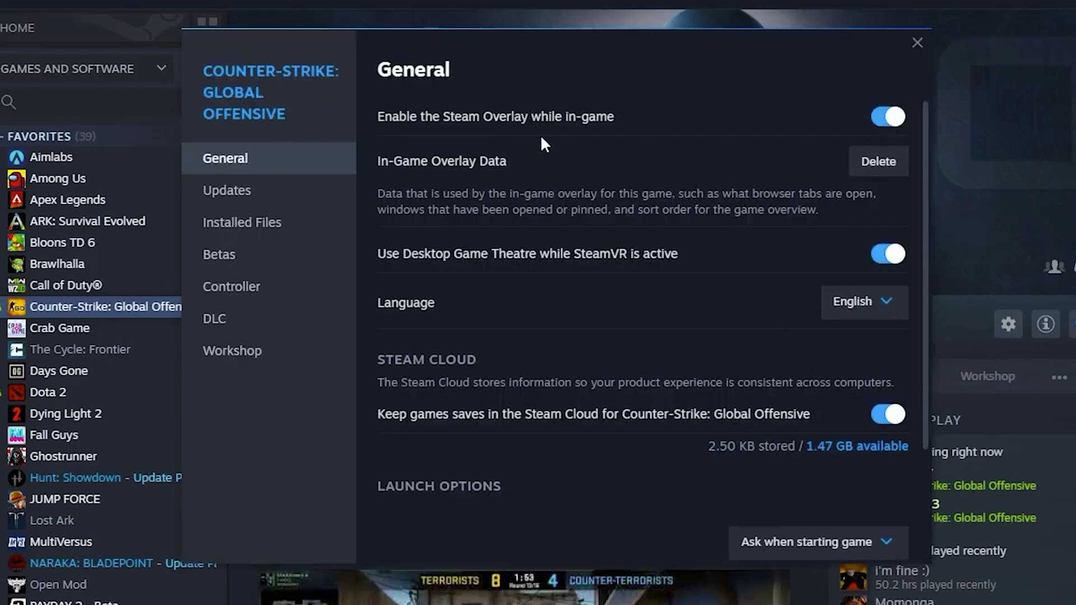
scroll(888, 194, "down", 2)
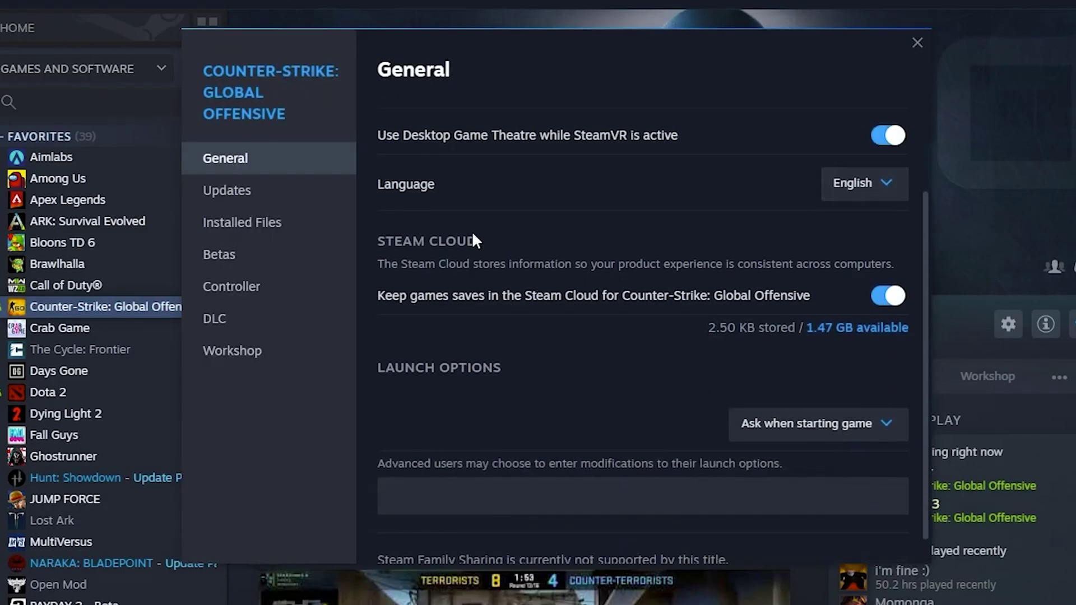
left_click(257, 205)
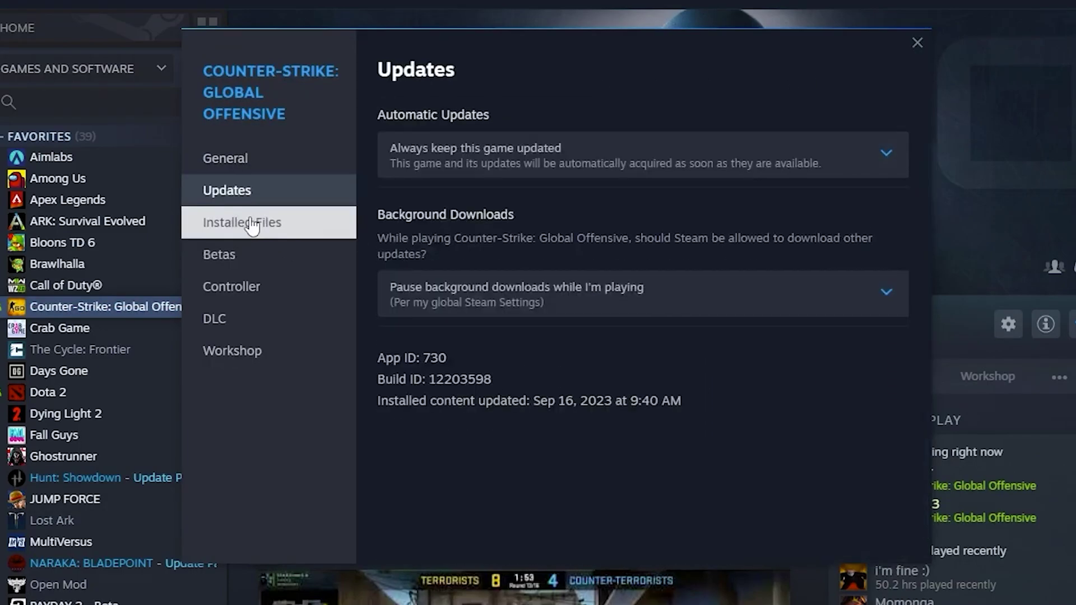
left_click(253, 227)
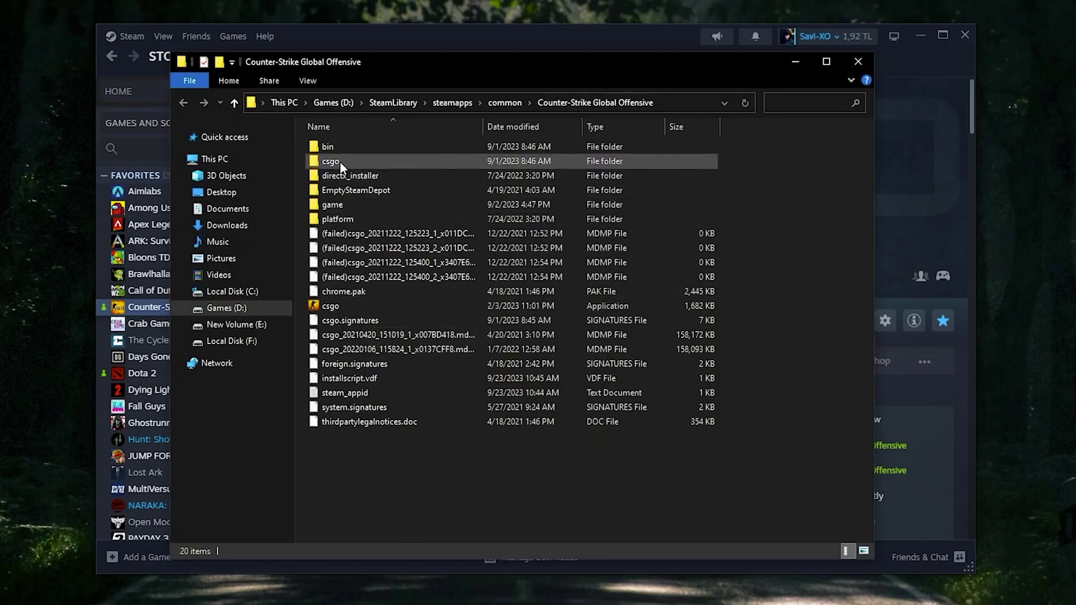
Browse to game\bin\win64 and open the Compatibility properties of cs2.
double_click(336, 206)
double_click(312, 126)
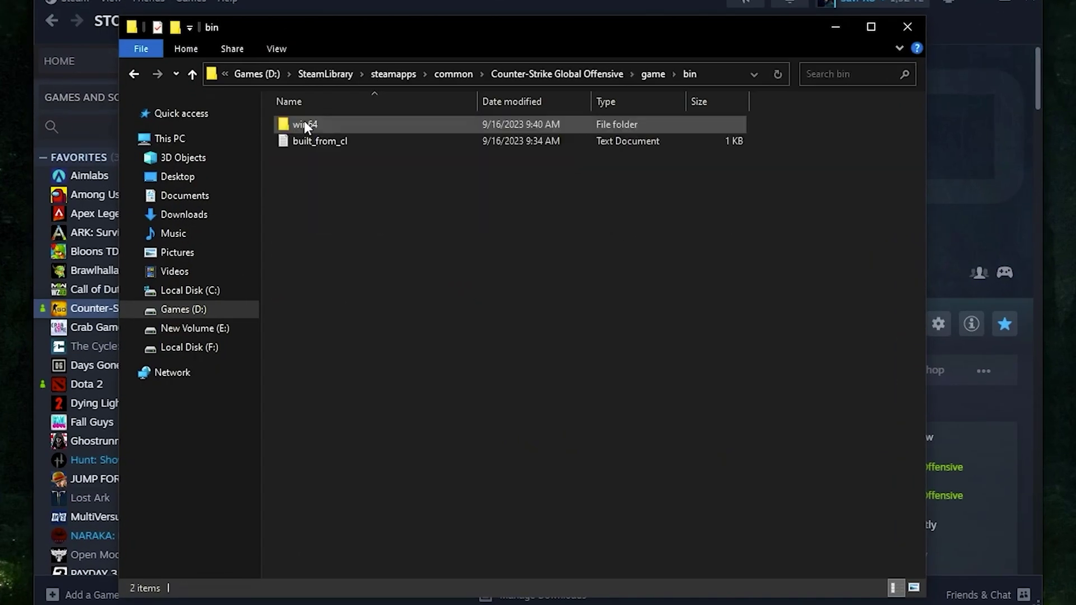
double_click(305, 126)
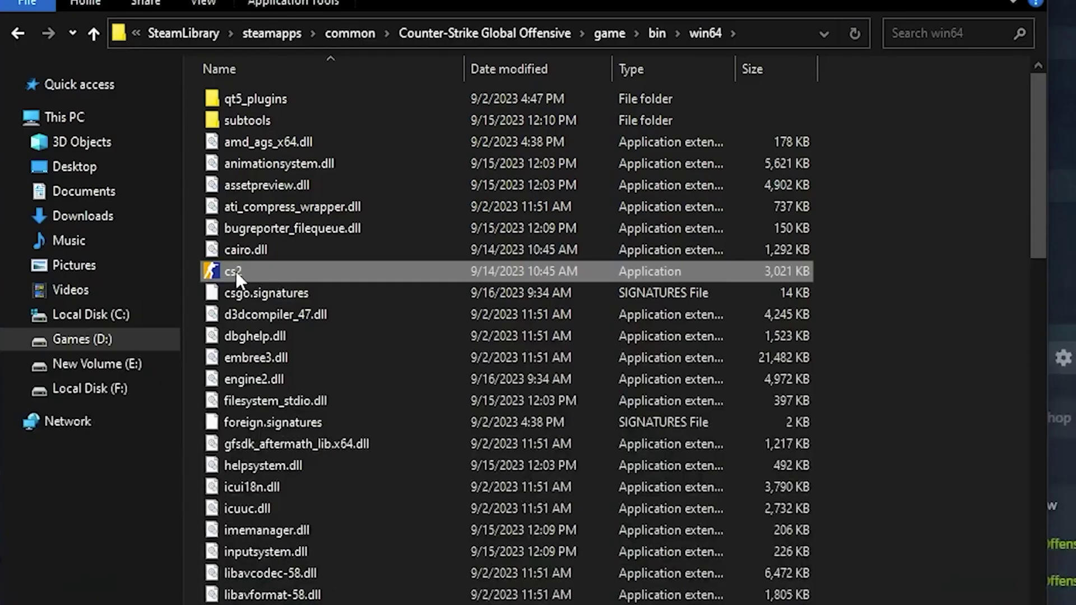
right_click(237, 272)
key("r")
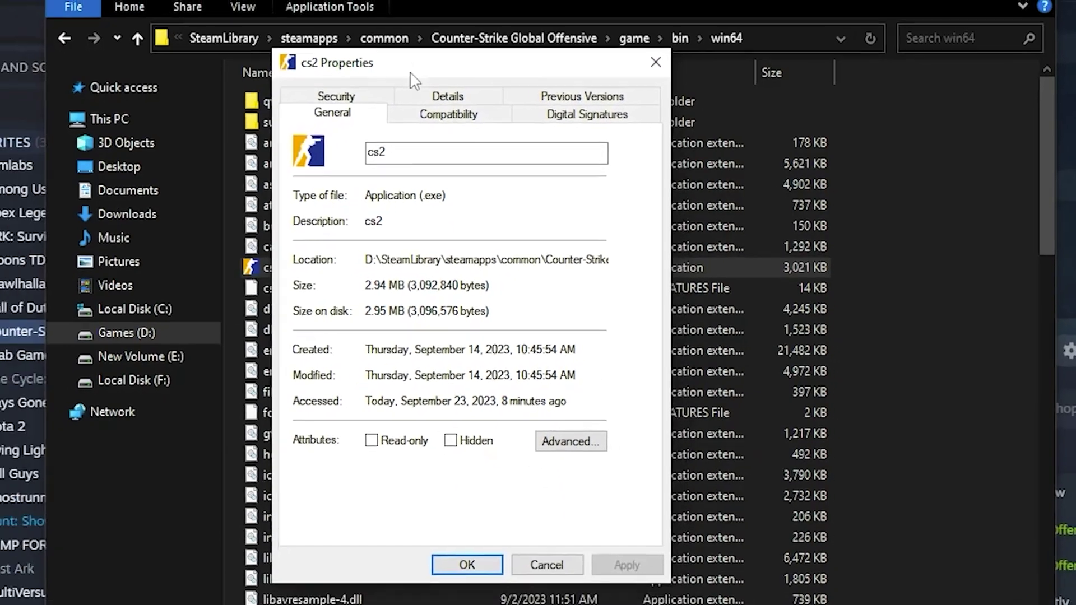
left_click(513, 118)
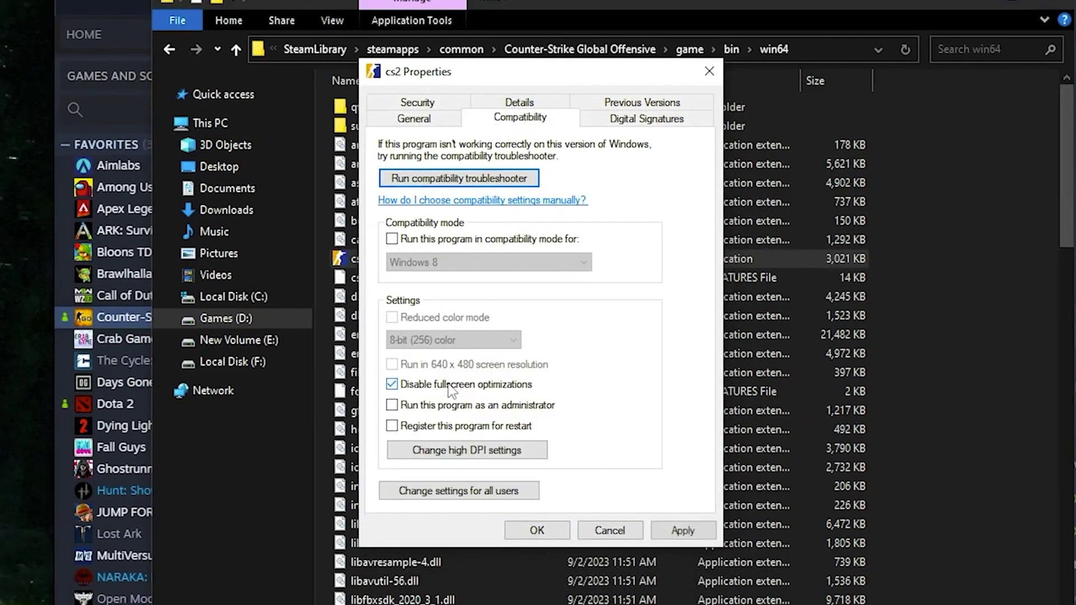
Enable the high DPI scaling override for cs2 and save the properties.
left_click(468, 451)
left_click_drag(496, 131, 814, 144)
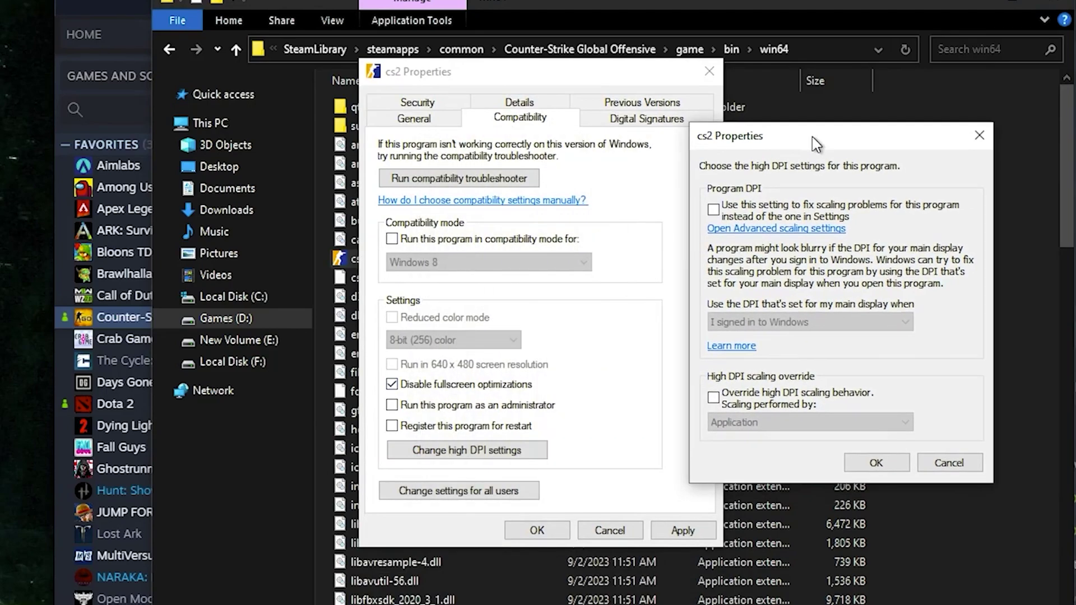
left_click(731, 428)
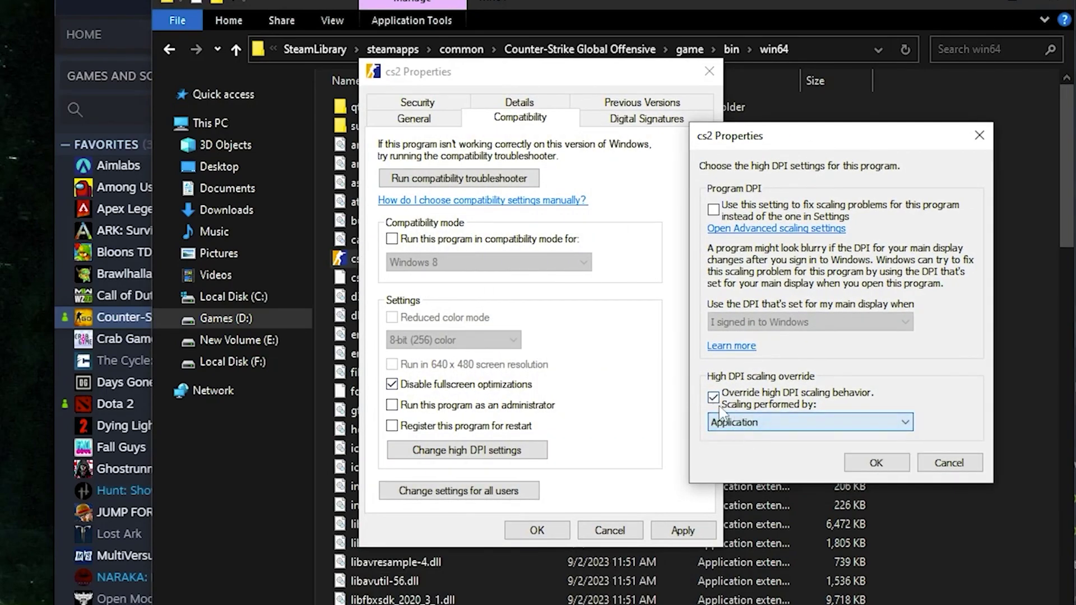
left_click(874, 463)
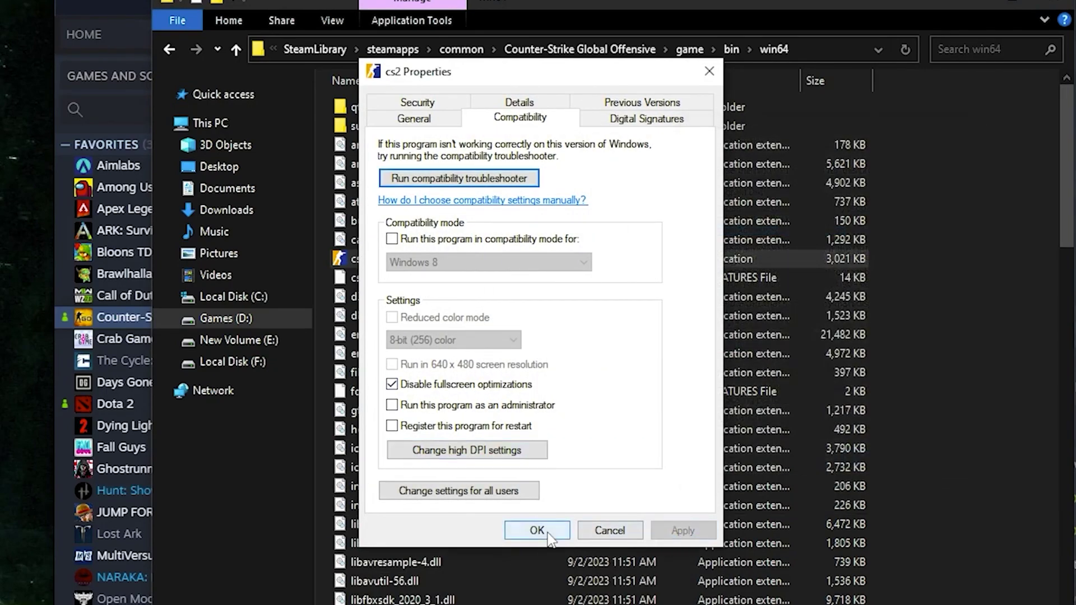
left_click(538, 531)
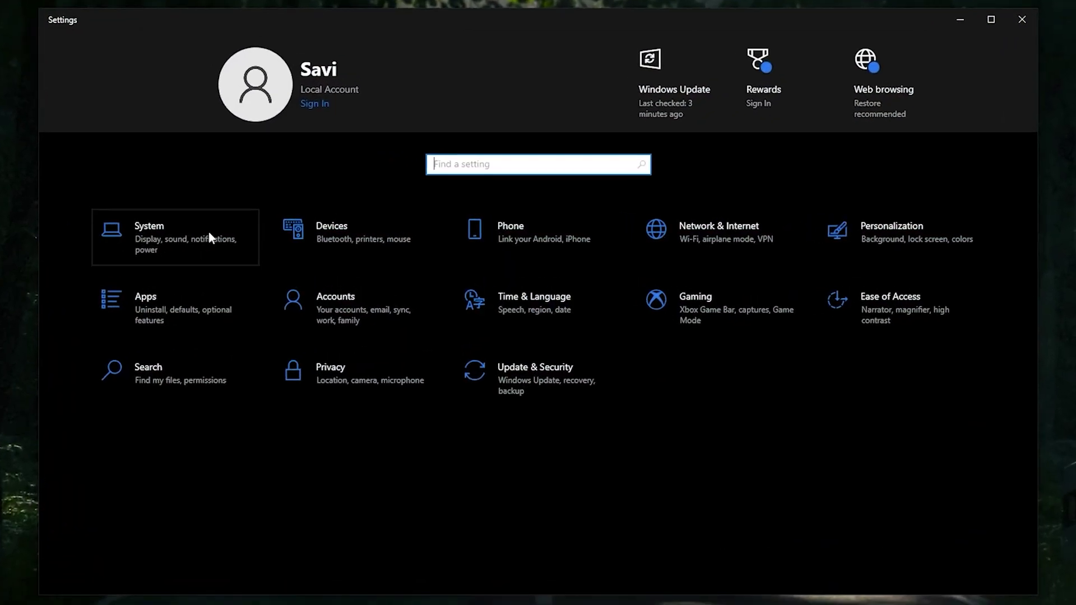
In Graphics settings, browse for an app by pasting the cs2 win64 folder path.
left_click(209, 232)
scroll(446, 353, "down", 2)
scroll(314, 539, "down", 2)
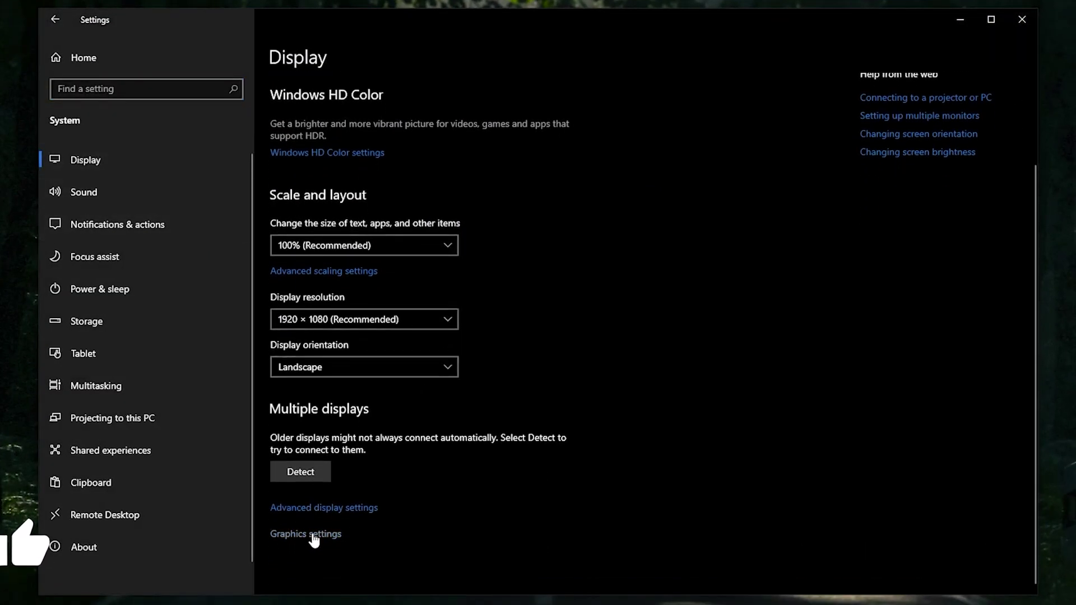
left_click(327, 533)
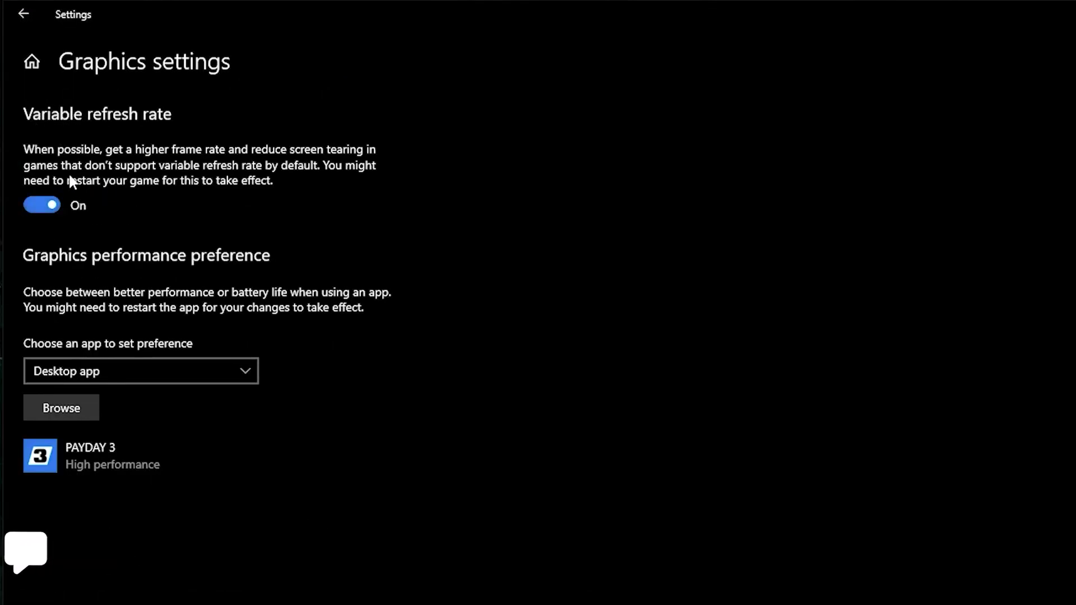
left_click(90, 332)
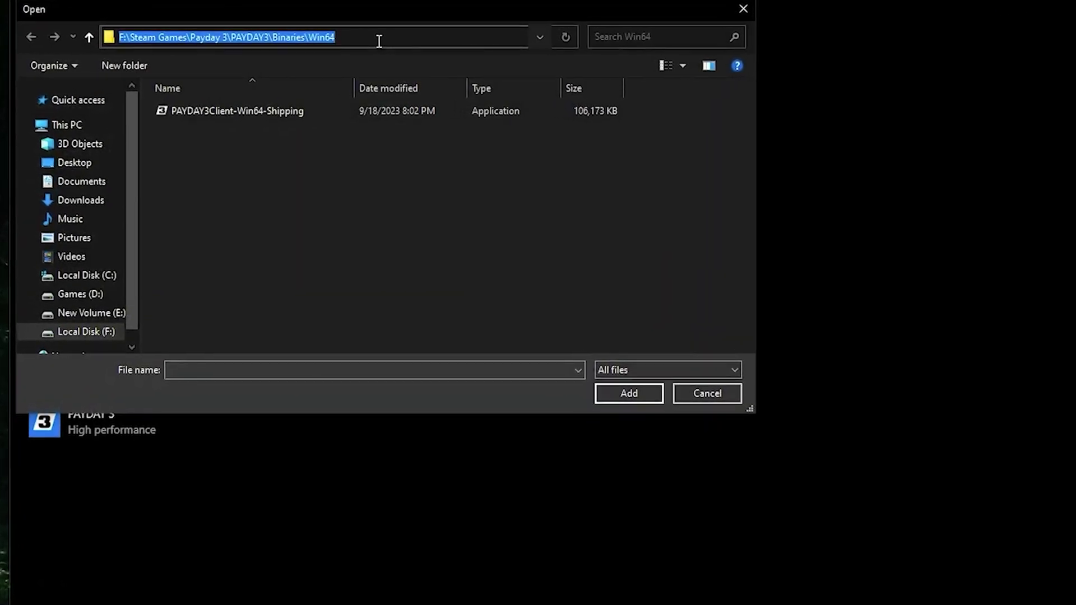
key("BackSpace")
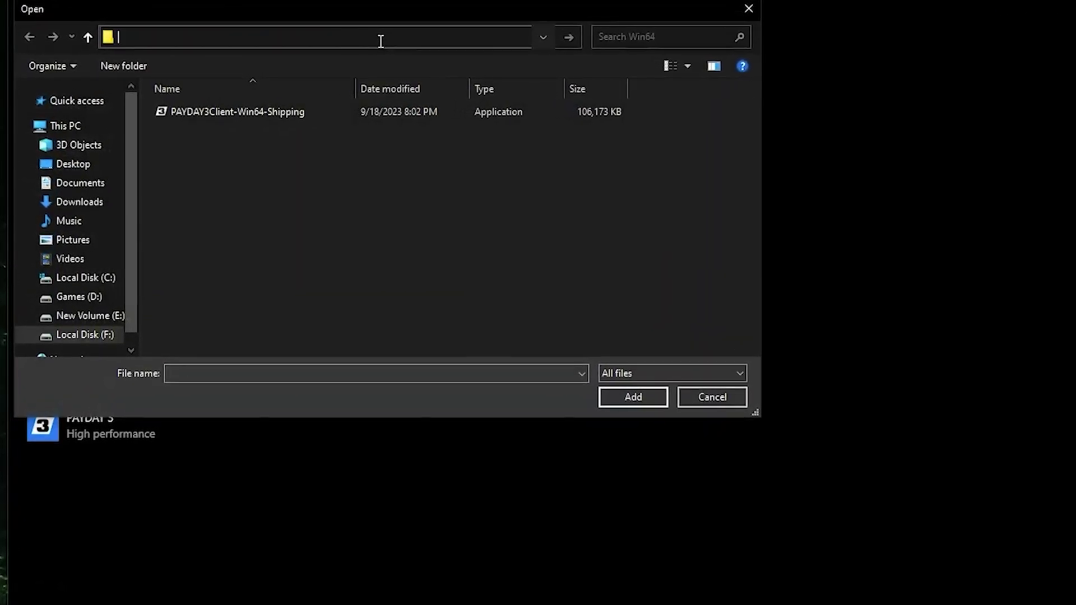
right_click(375, 42)
left_click(422, 111)
key("Return")
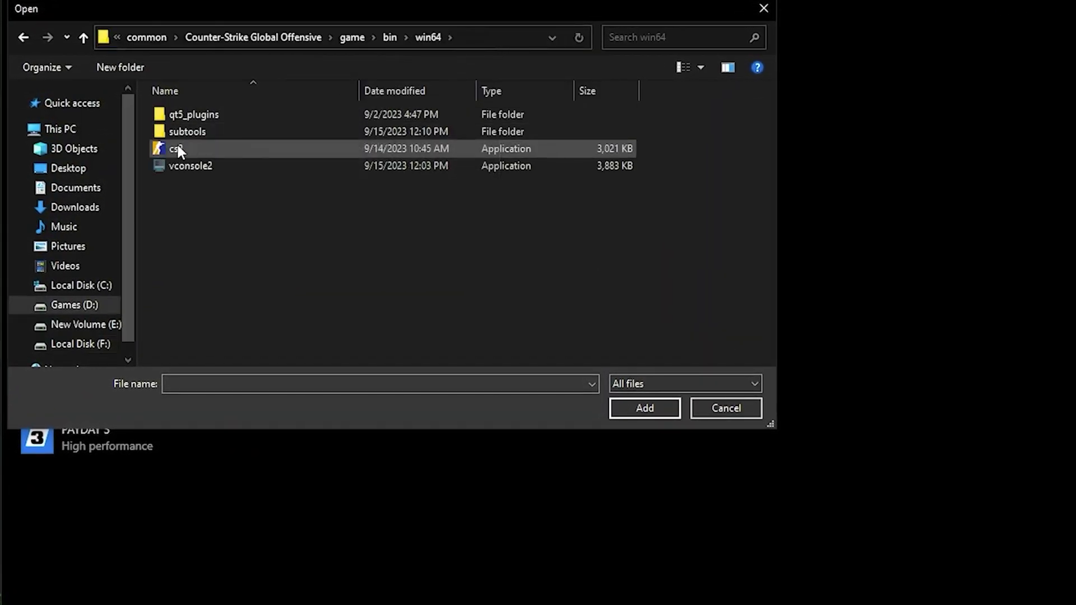
Add cs2 to the graphics list and choose High performance.
left_click(645, 408)
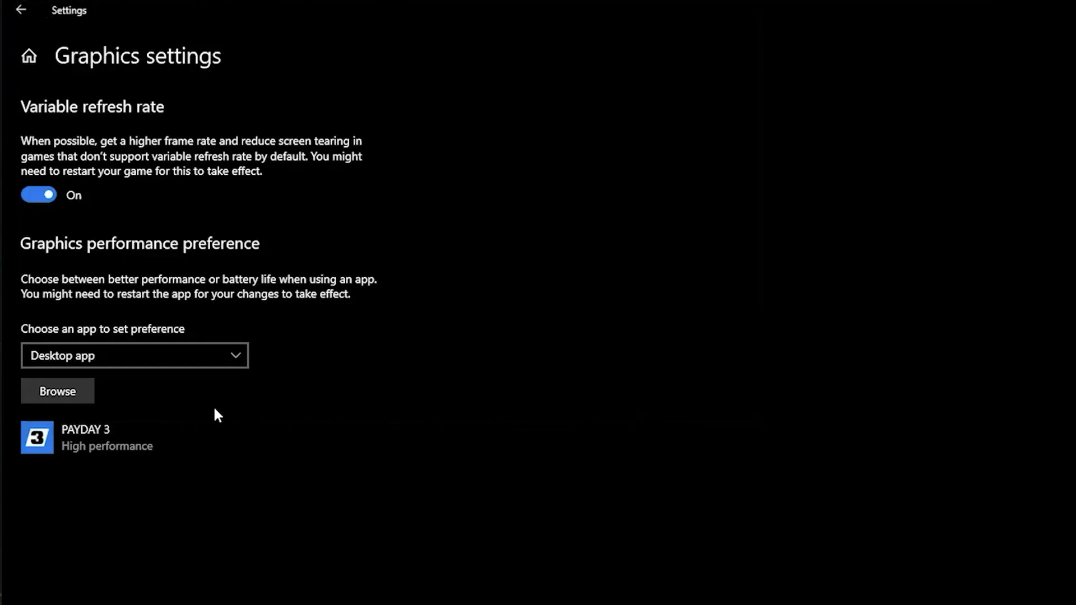
scroll(116, 450, "down", 3)
left_click(260, 467)
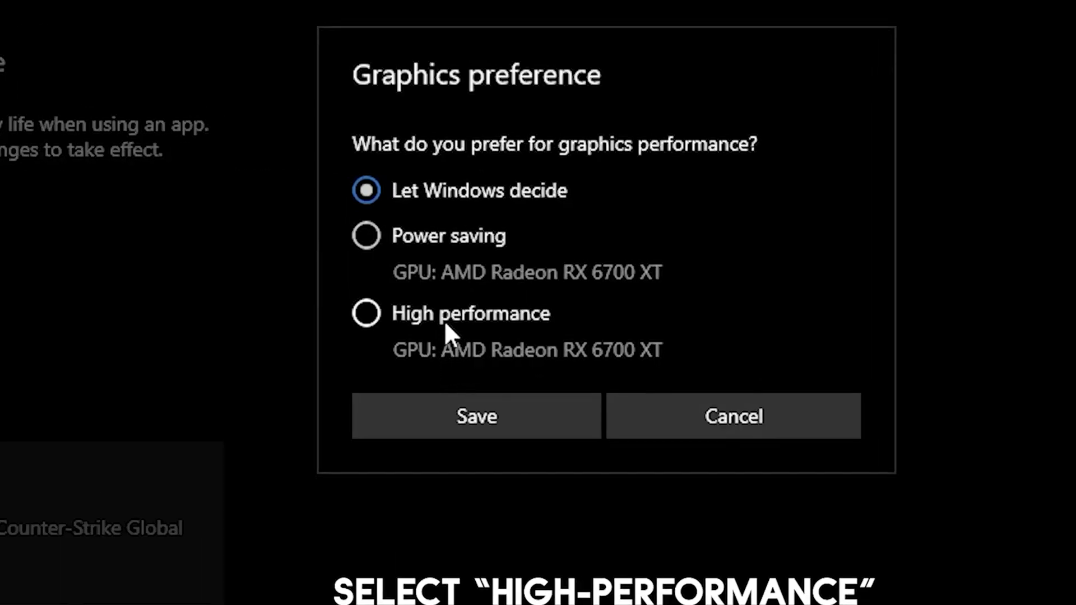
left_click(512, 287)
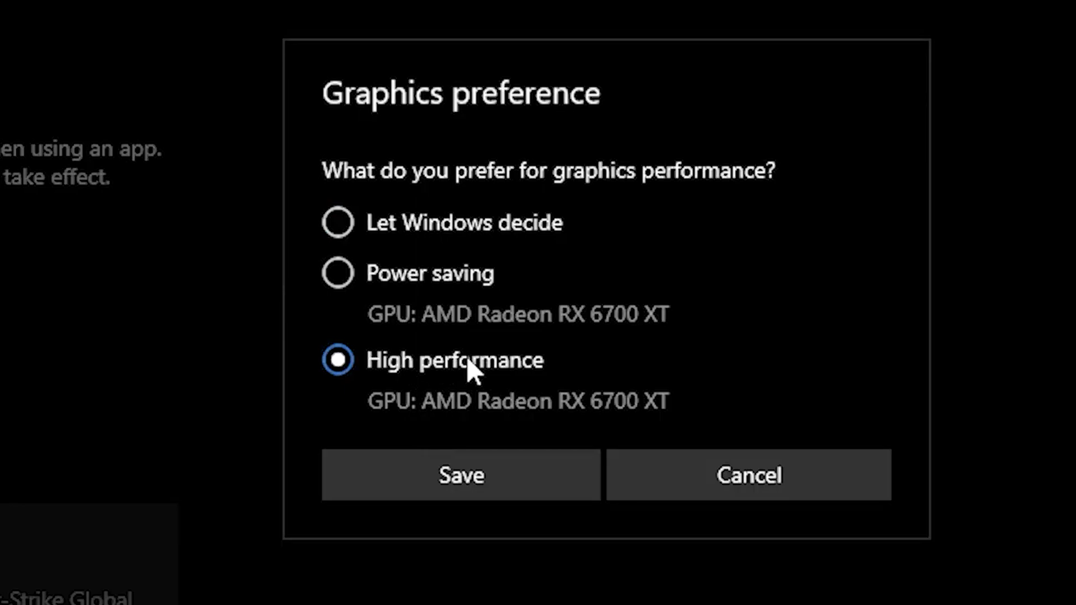
Save cs2's High performance preference and make Steam launch Counter-Strike 2 (Limited Test).
left_click(548, 418)
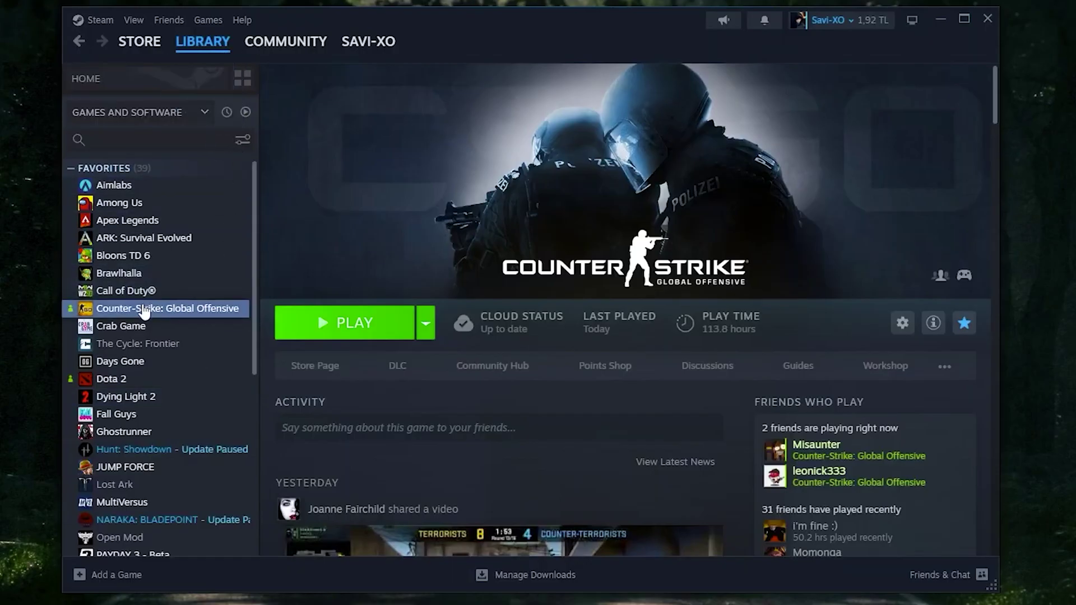
right_click(144, 308)
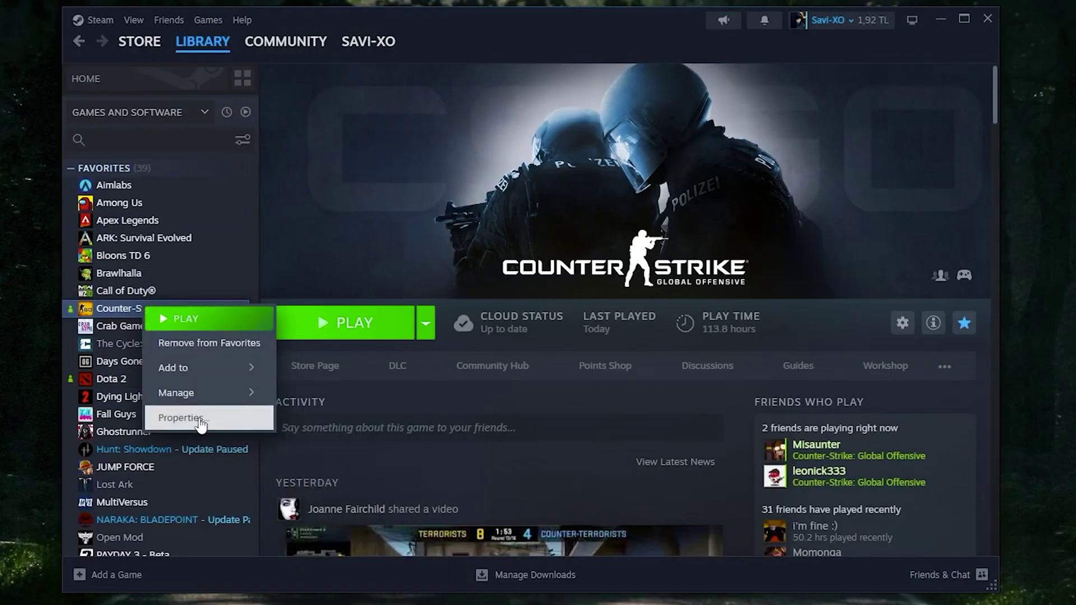
left_click(195, 417)
scroll(639, 412, "down", 3)
left_click(760, 388)
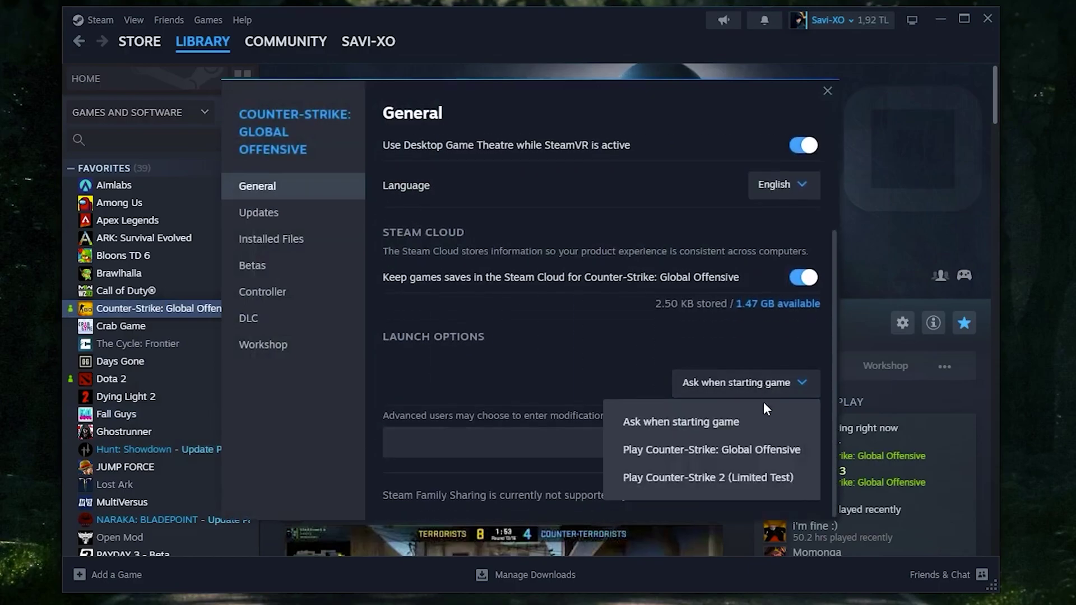
left_click(719, 481)
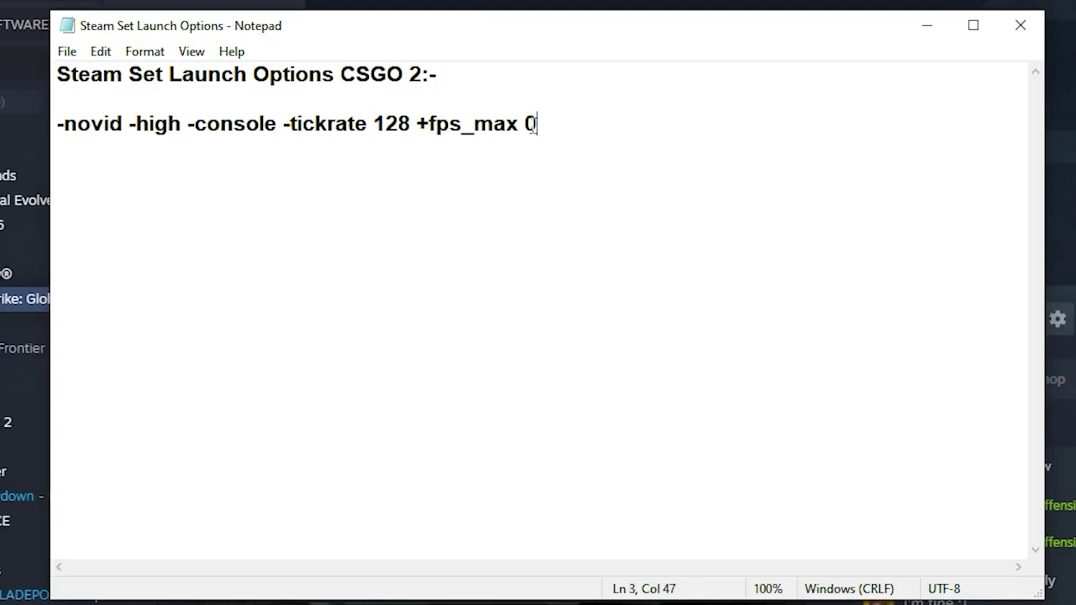
Copy '-novid -high -console -tickrate 128 +fps_max 0' from Notepad into Launch Options.
left_click_drag(538, 124, 36, 127)
right_click(177, 126)
left_click(226, 191)
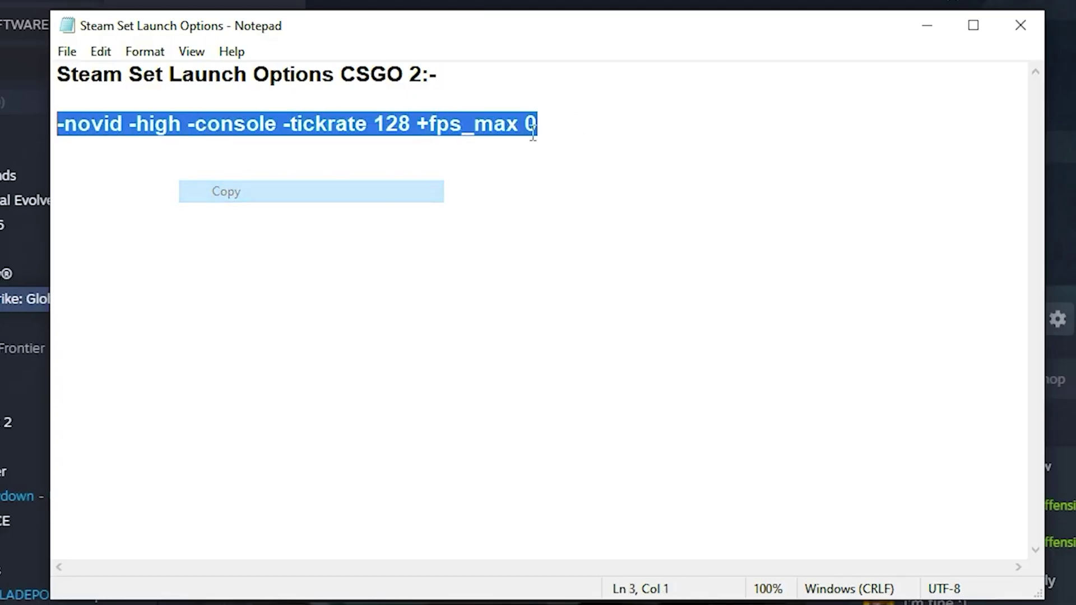
left_click(1020, 37)
left_click(495, 509)
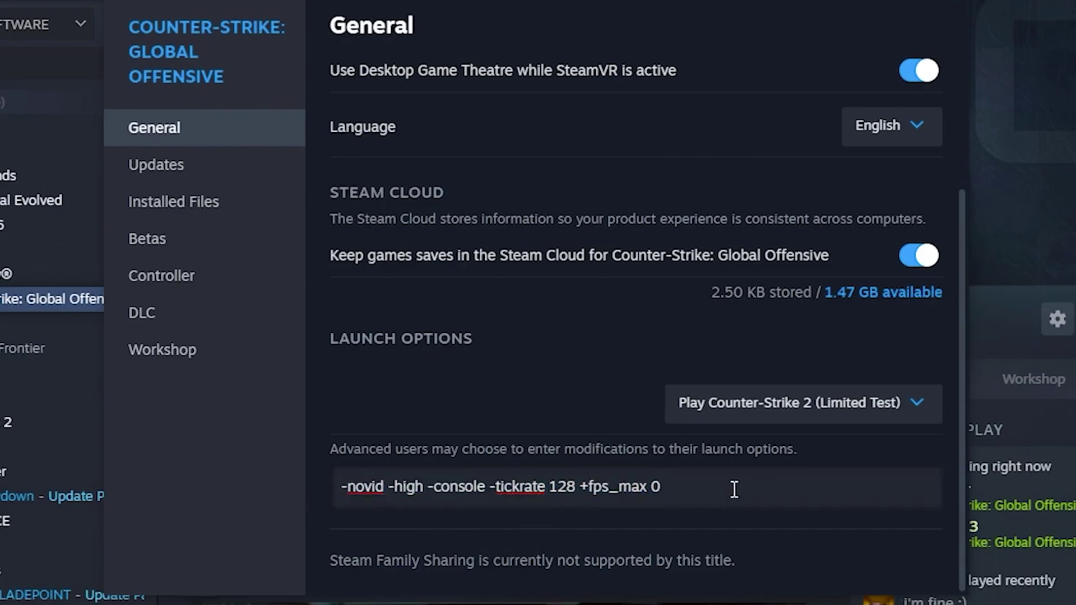